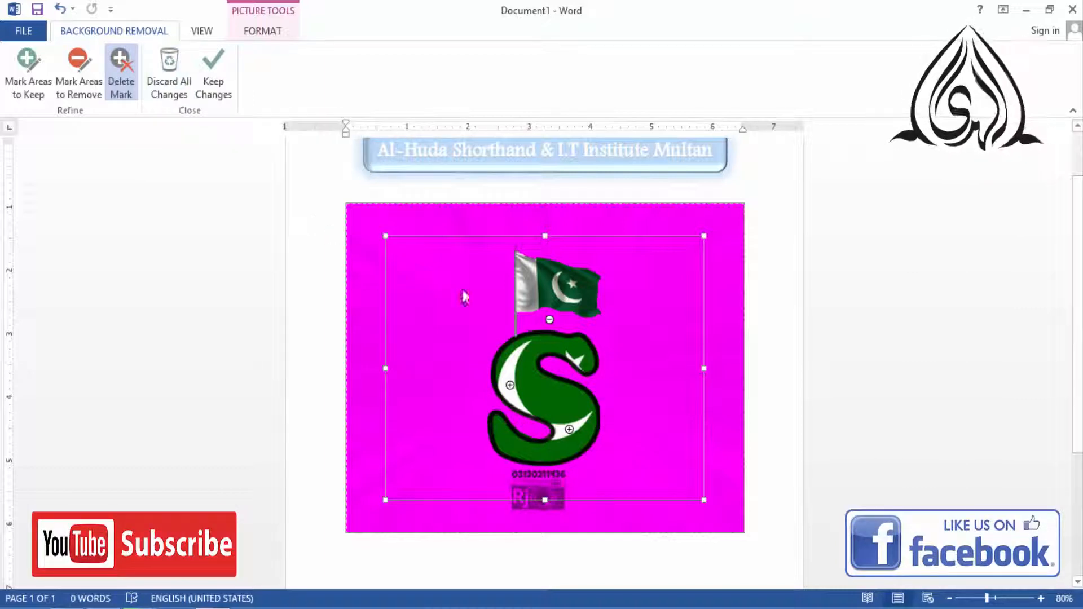
Keep the background removal changes on the picture of the flag and the letter S.
{"action": "left_click", "coordinate": [218, 92]}
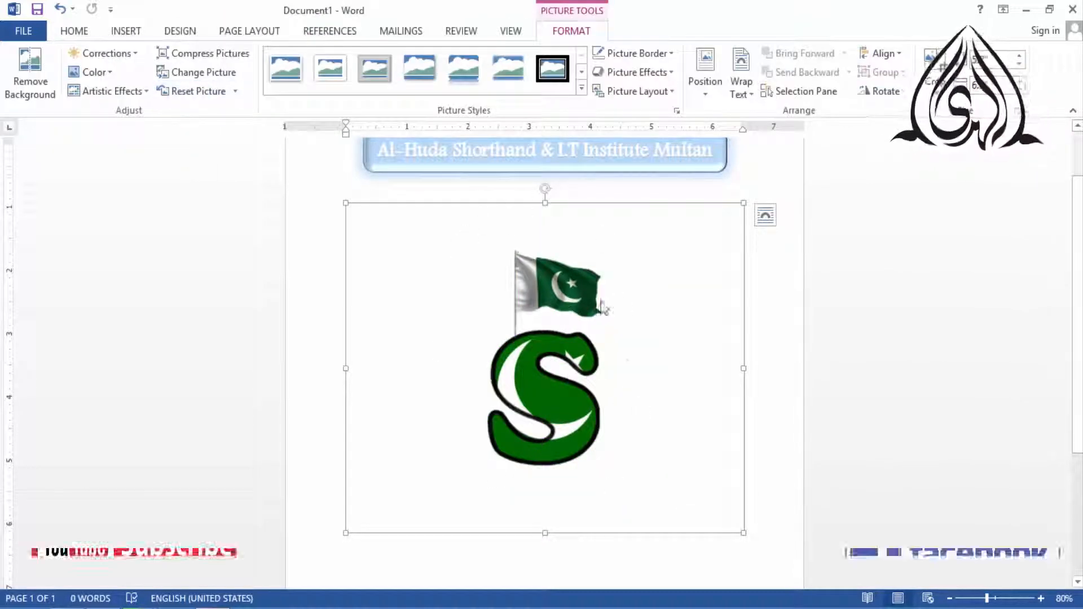
Examine the correction, color and artistic effect presets and the compression options available for the picture, without applying any.
{"action": "left_click", "coordinate": [136, 56]}
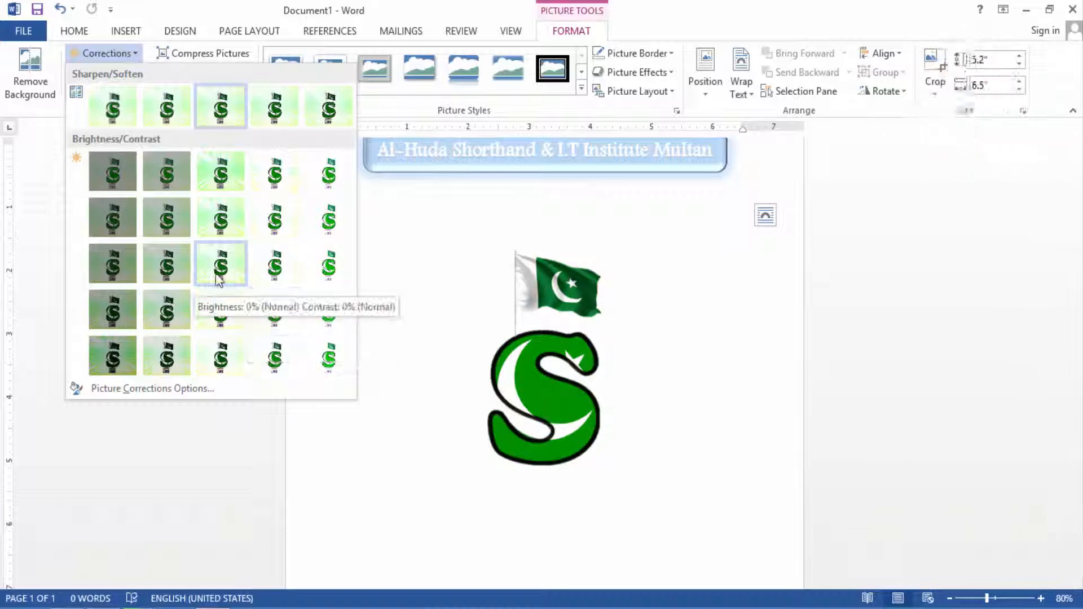
{"action": "left_click", "coordinate": [149, 9]}
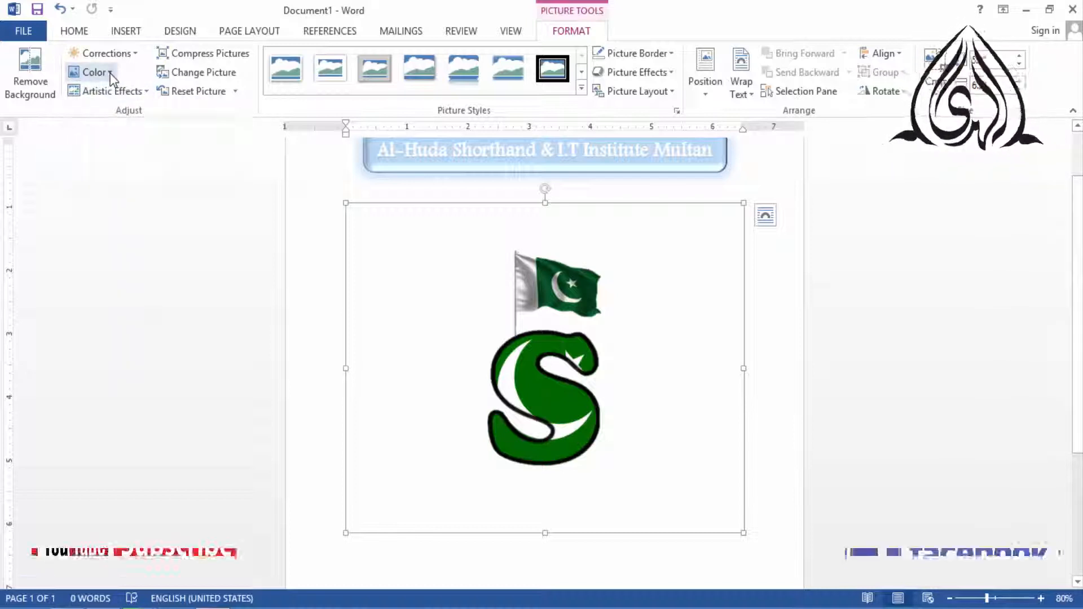
{"action": "left_click", "coordinate": [110, 73]}
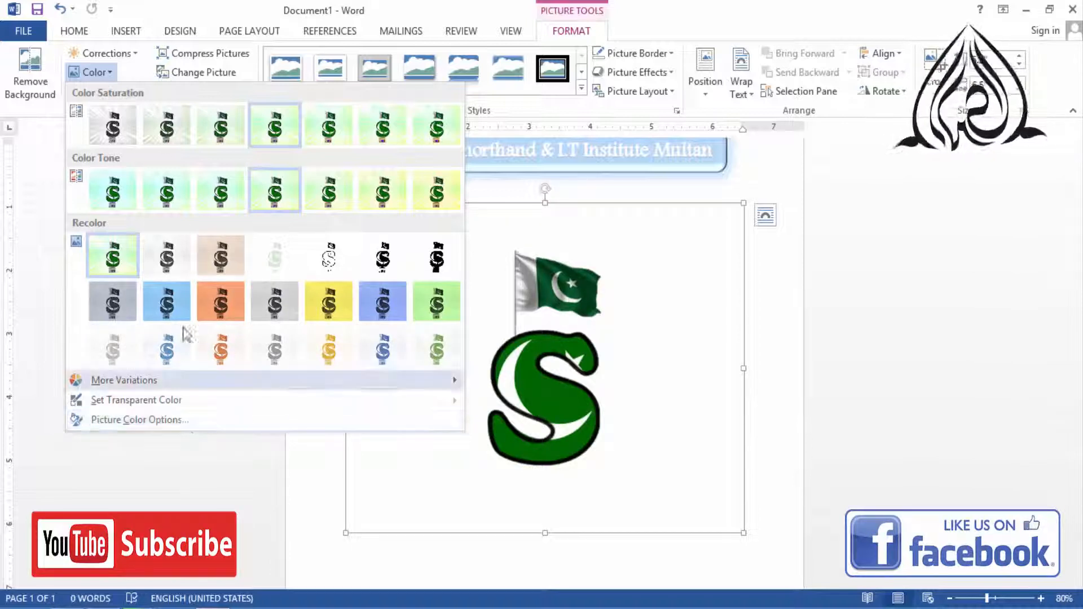
{"action": "left_click", "coordinate": [138, 67]}
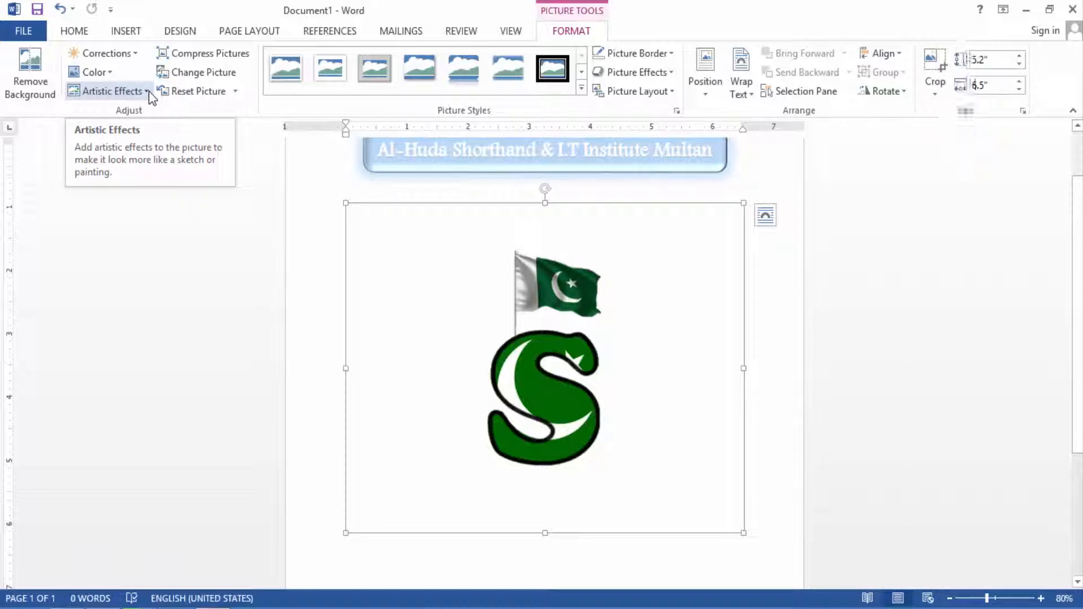
{"action": "left_click", "coordinate": [150, 94]}
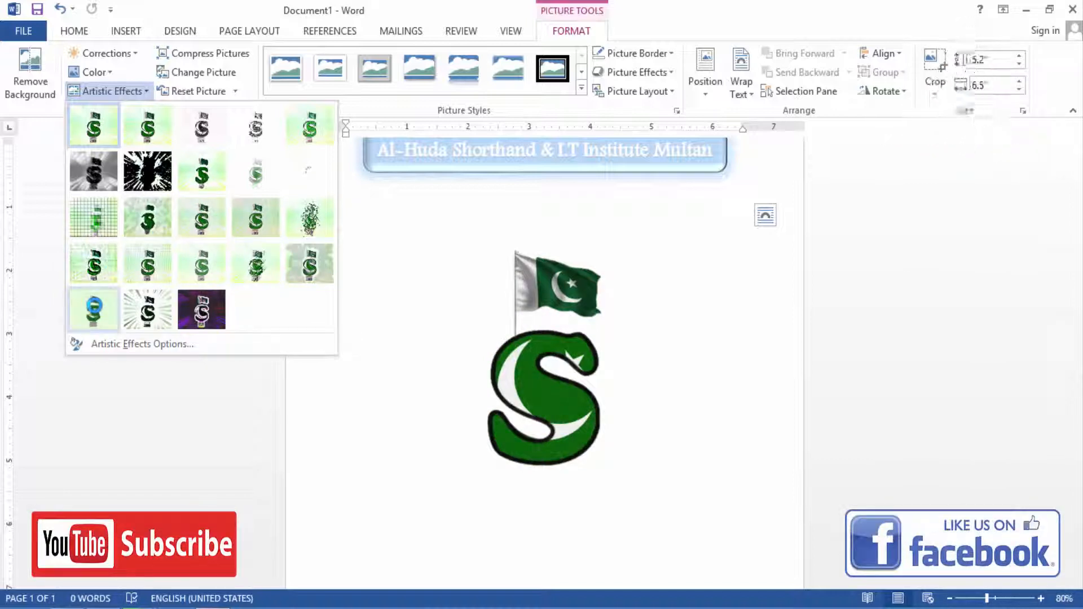
{"action": "left_click", "coordinate": [133, 372]}
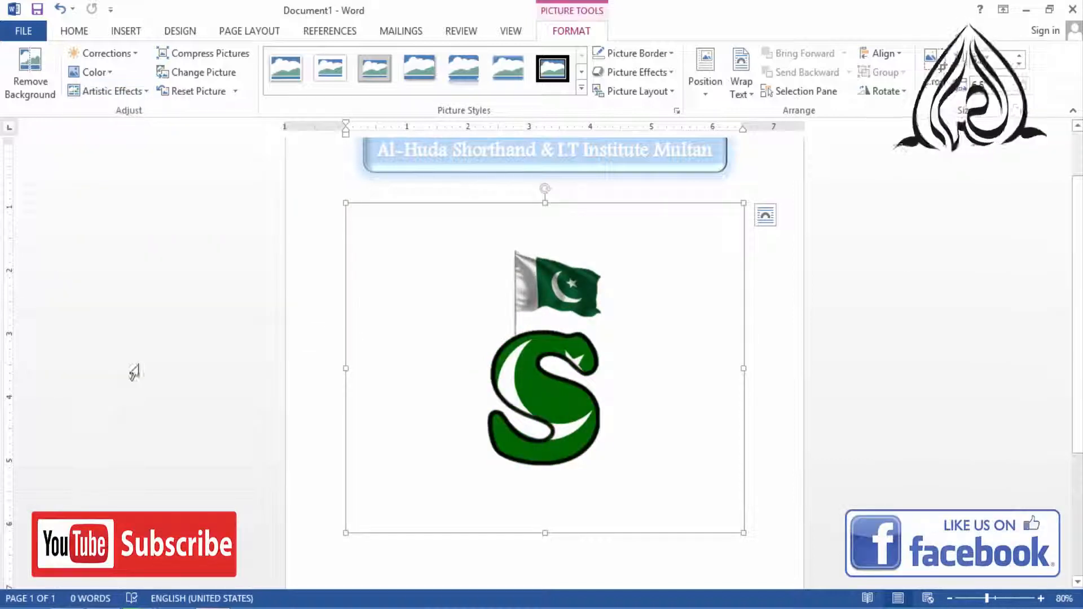
{"action": "left_click", "coordinate": [219, 59]}
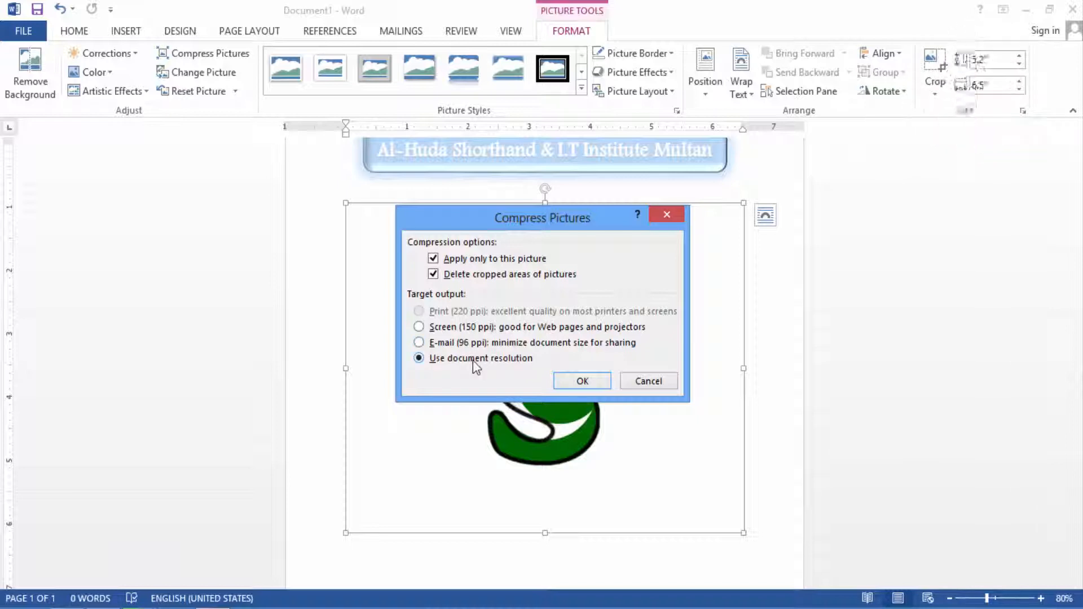
{"action": "left_click", "coordinate": [642, 381]}
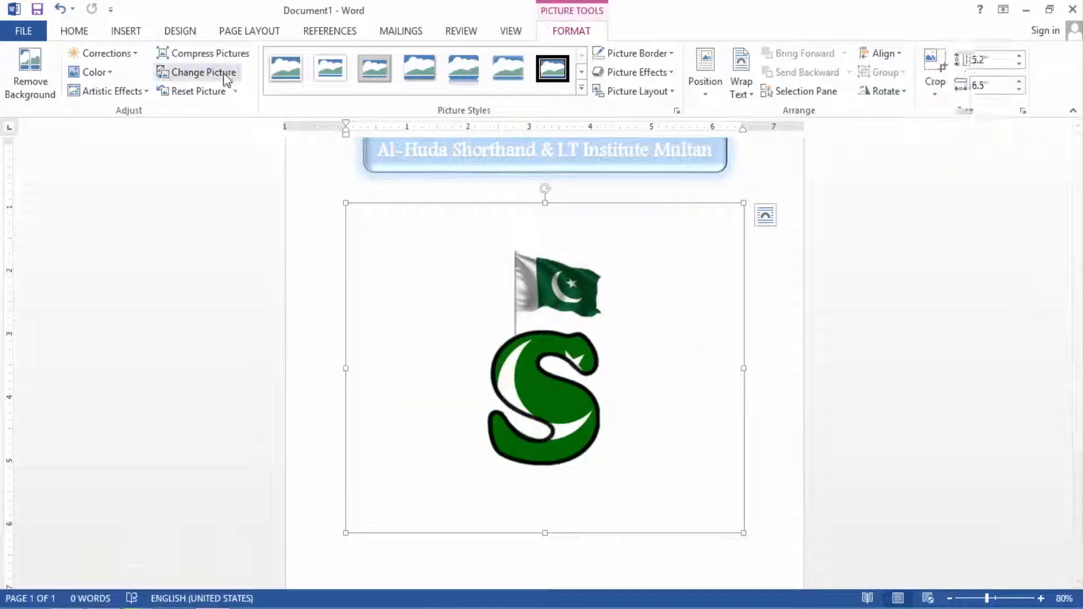
Replace the picture with IMG-20180829-WA0042 from Local Disk (D:), and undo the replacement.
{"action": "left_click", "coordinate": [211, 84]}
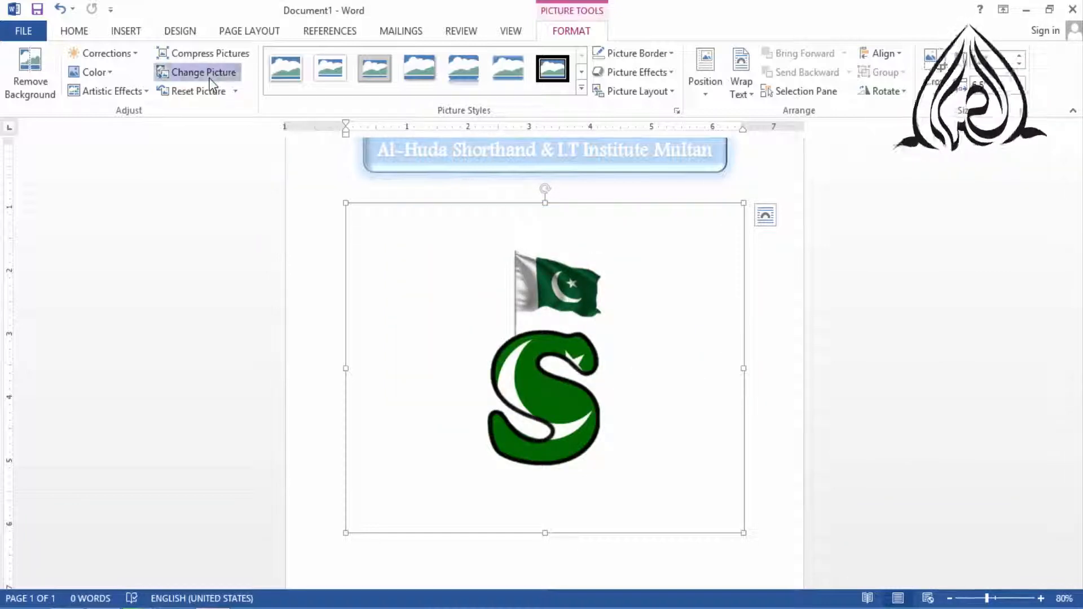
{"action": "left_click", "coordinate": [722, 468]}
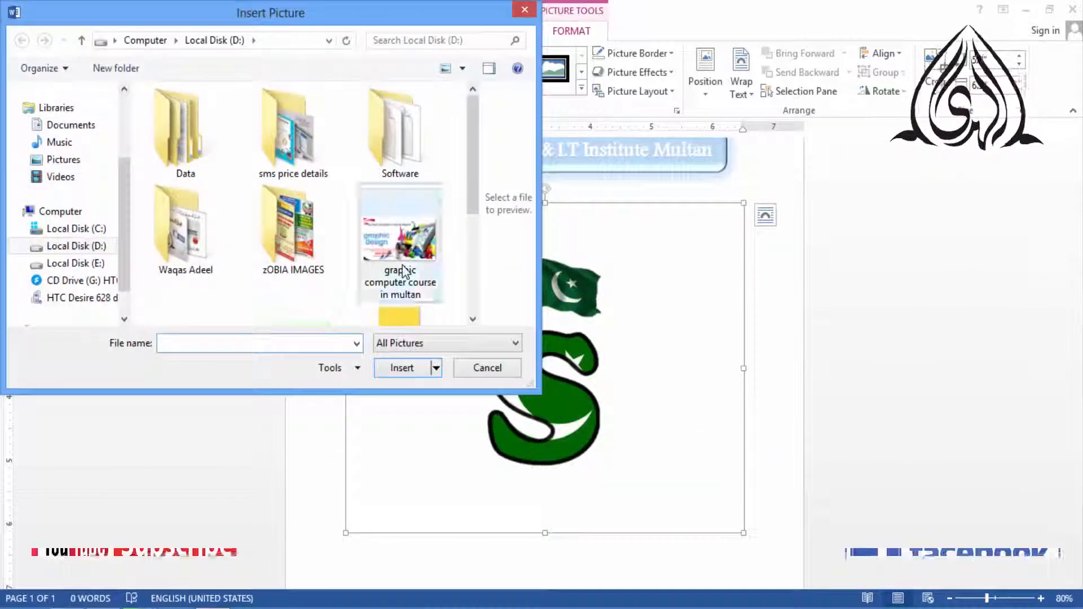
{"action": "left_click_drag", "start_coordinate": [469, 165], "coordinate": [466, 282]}
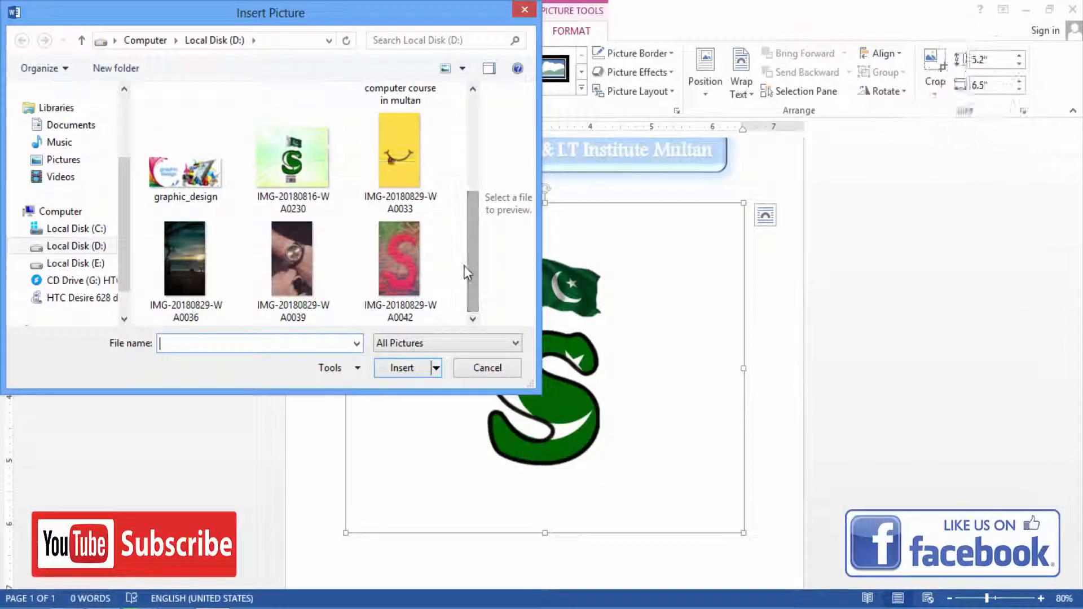
{"action": "scroll", "coordinate": [472, 257], "scroll_direction": "up", "scroll_amount": 3}
{"action": "scroll", "coordinate": [480, 277], "scroll_direction": "down", "scroll_amount": 3}
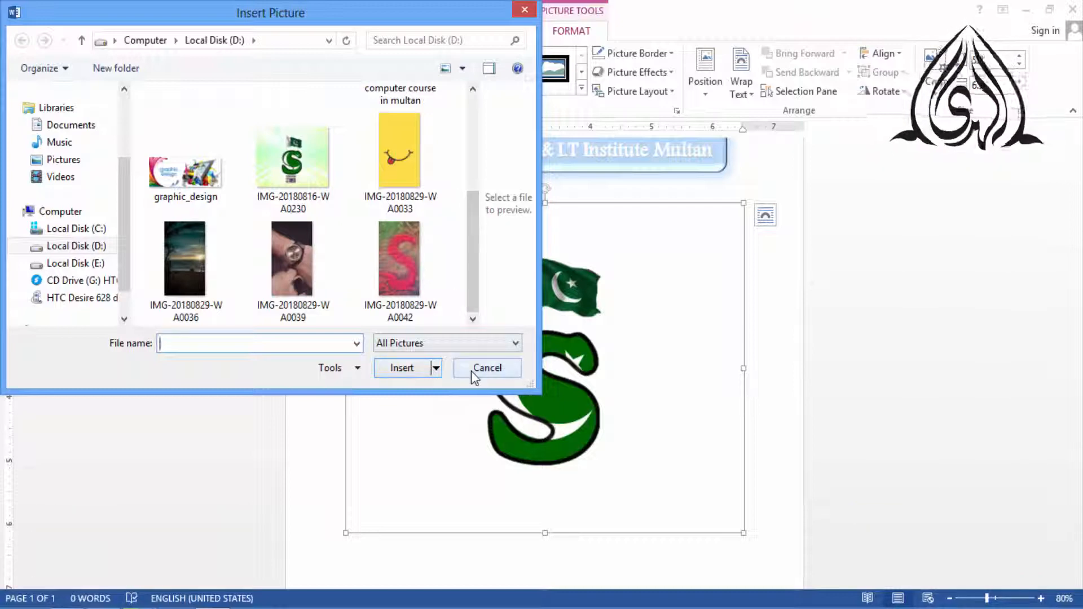
{"action": "left_click", "coordinate": [408, 290]}
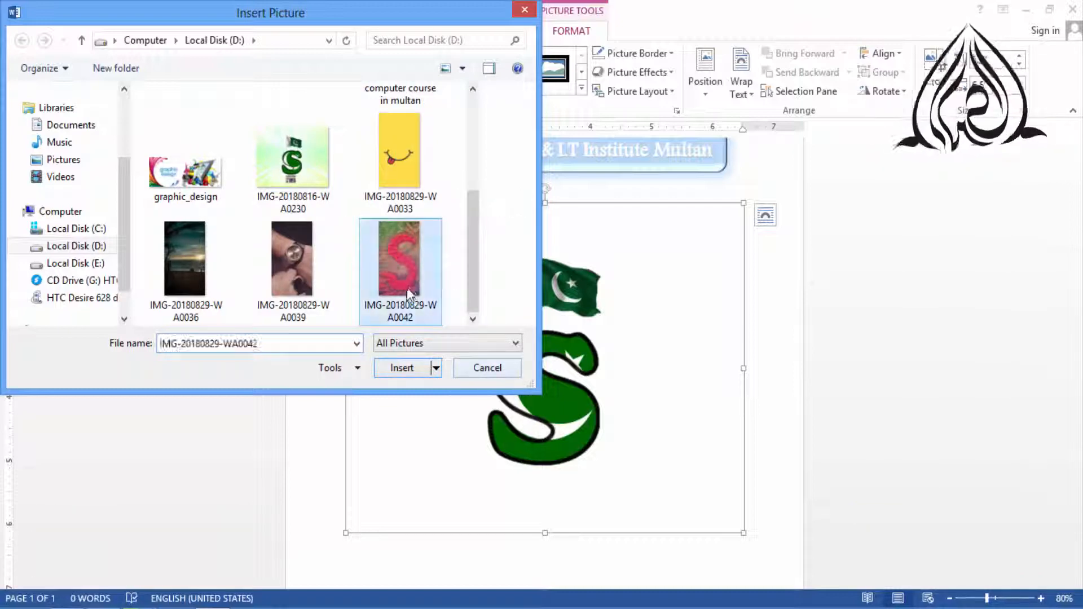
{"action": "left_click", "coordinate": [401, 369]}
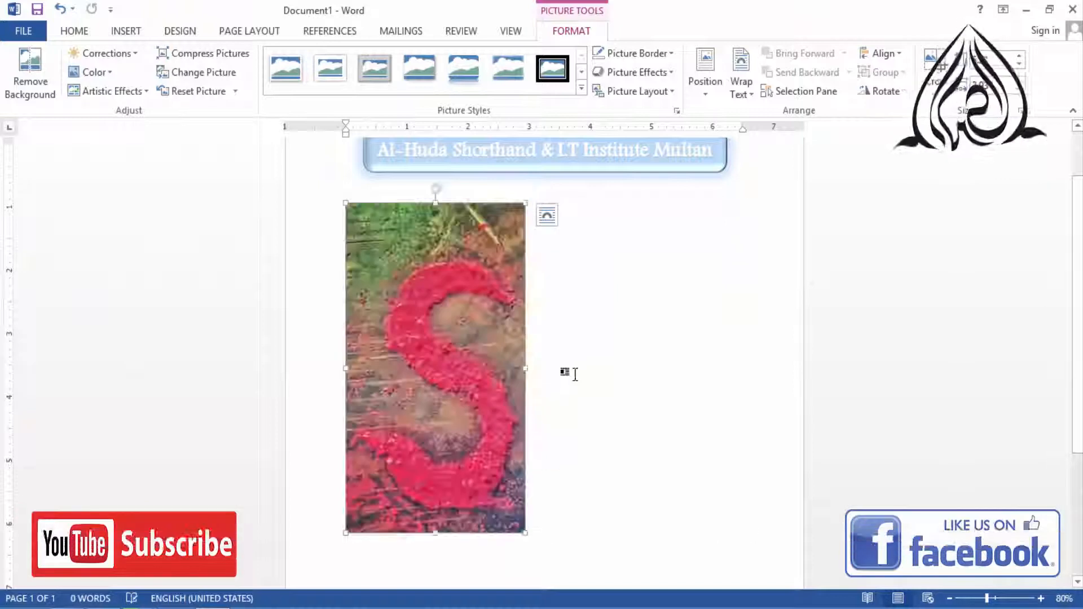
{"action": "key", "text": "ctrl+z"}
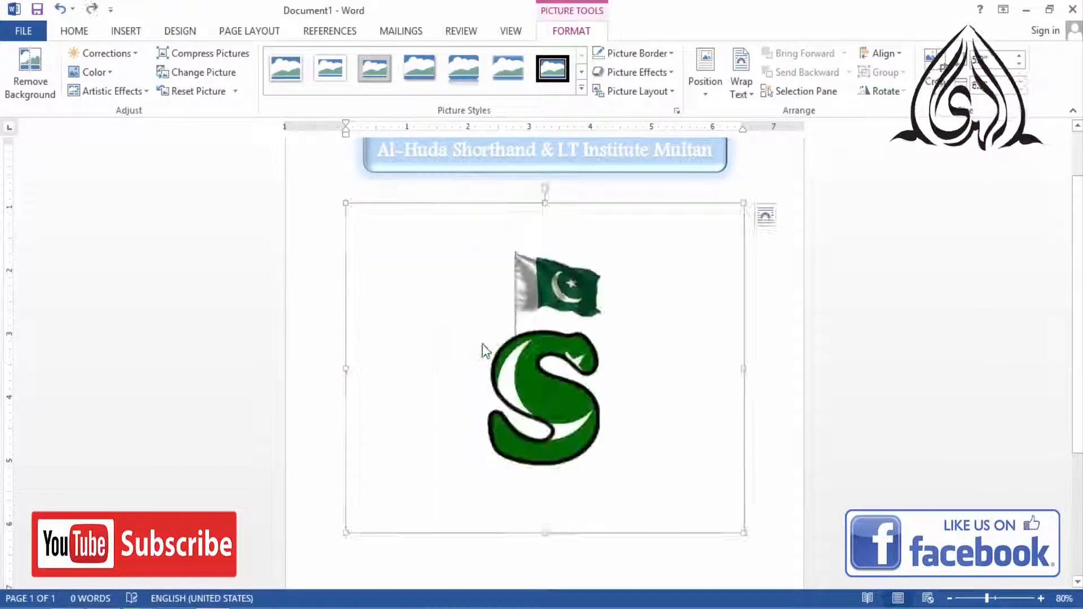
Reset the picture's formatting, reset the picture together with its size, and undo both resets.
{"action": "left_click", "coordinate": [234, 91]}
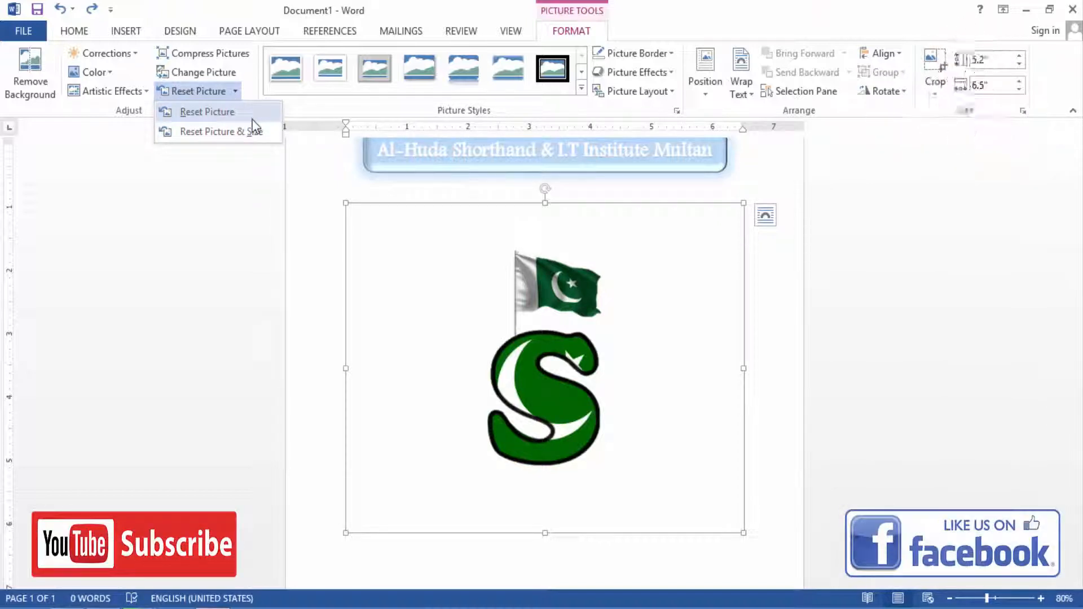
{"action": "left_click", "coordinate": [253, 116]}
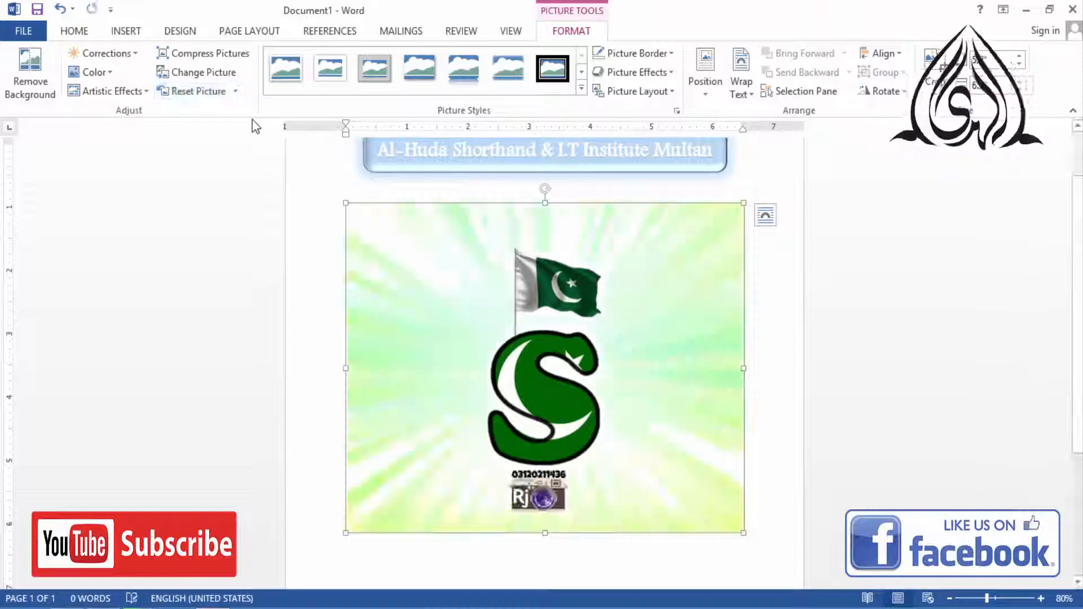
{"action": "left_click", "coordinate": [236, 93]}
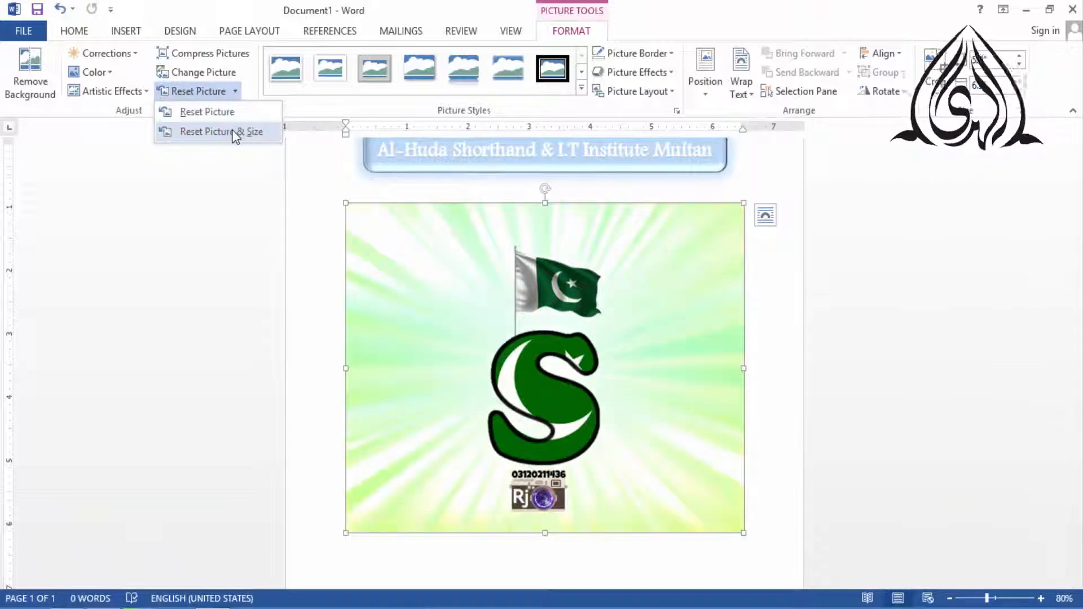
{"action": "left_click", "coordinate": [235, 135]}
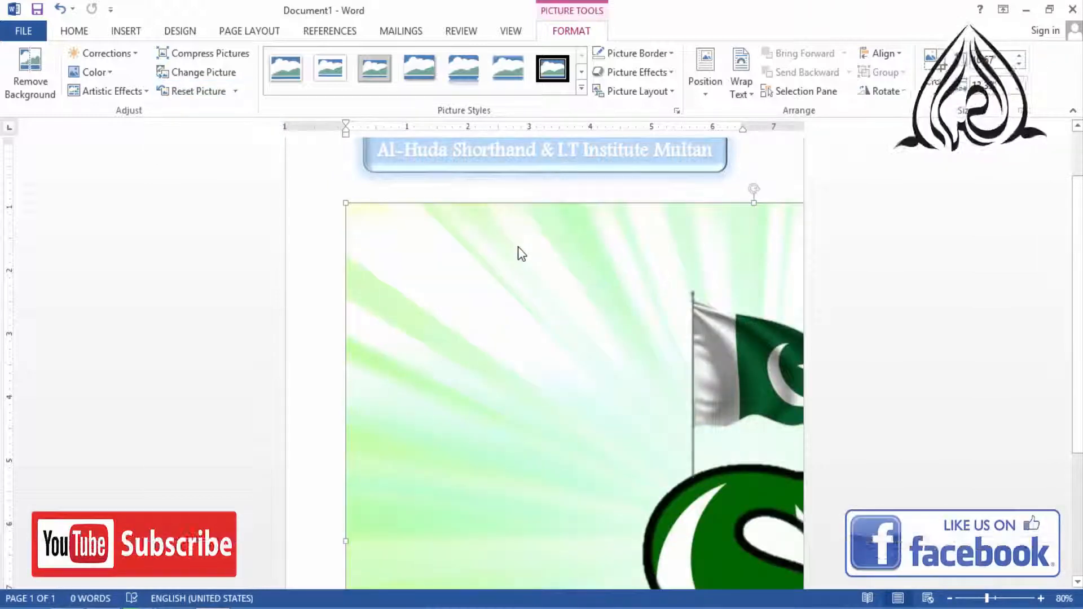
{"action": "key", "text": "ctrl+z"}
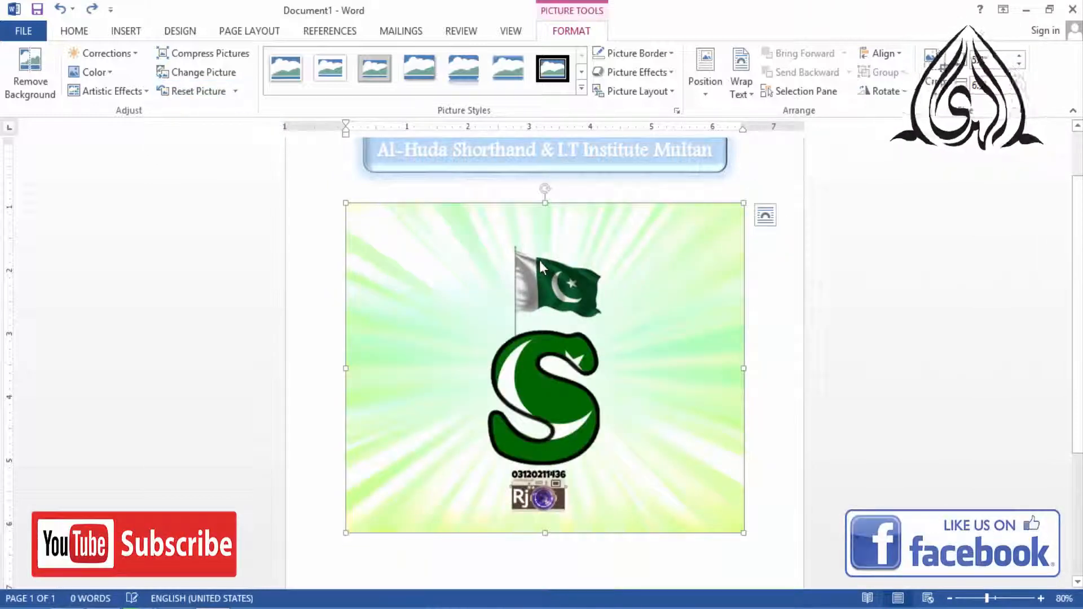
{"action": "key", "text": "ctrl+z"}
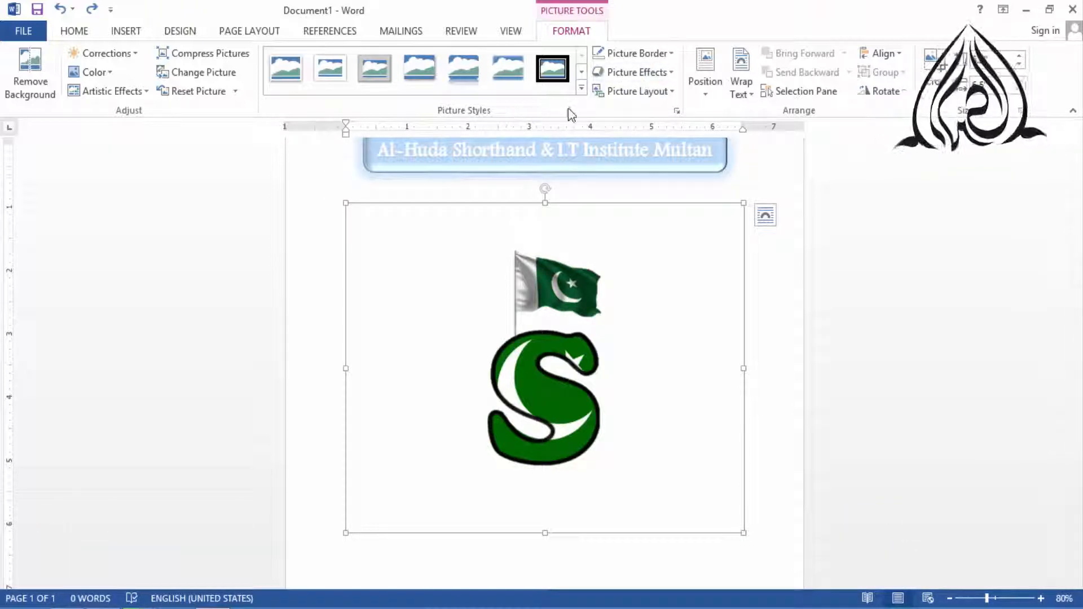
Preview the picture styles, border colors and picture effects such as shadow, bevel and 3-D rotation, without applying any.
{"action": "left_click", "coordinate": [582, 89]}
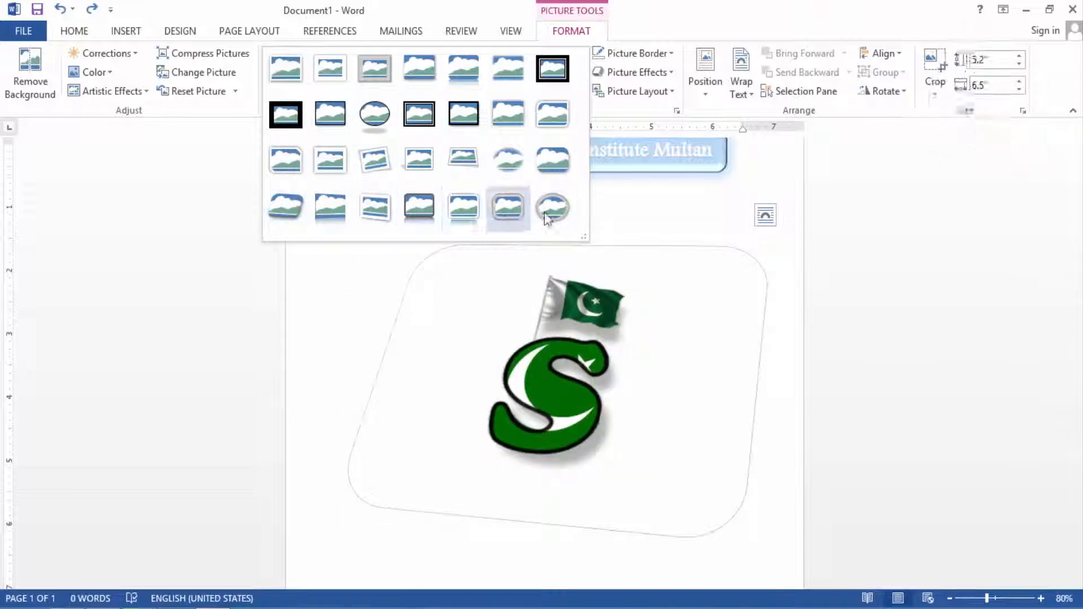
{"action": "left_click", "coordinate": [652, 25]}
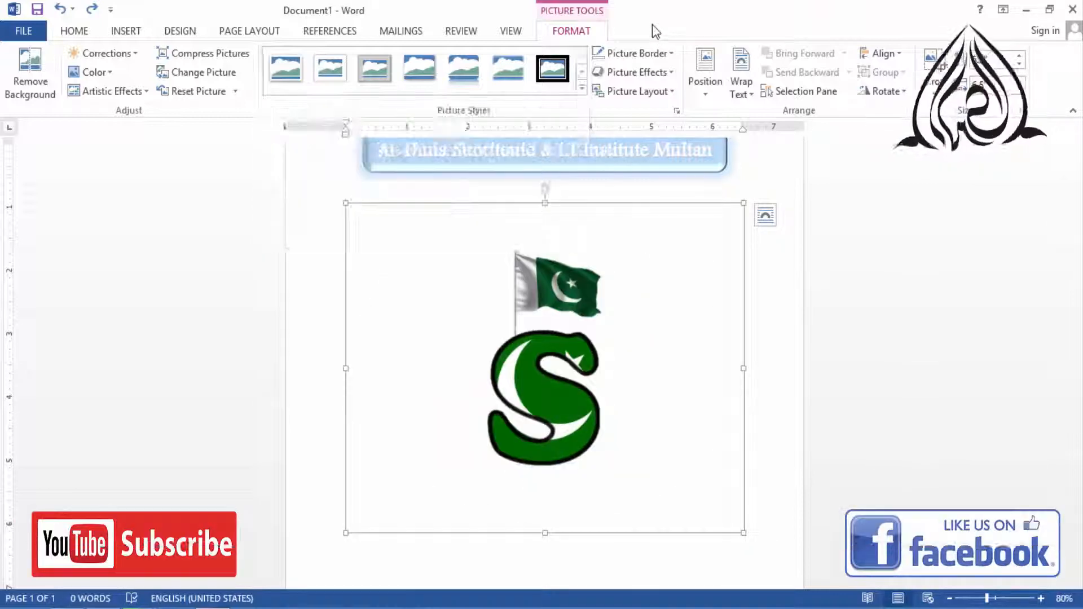
{"action": "left_click", "coordinate": [671, 55]}
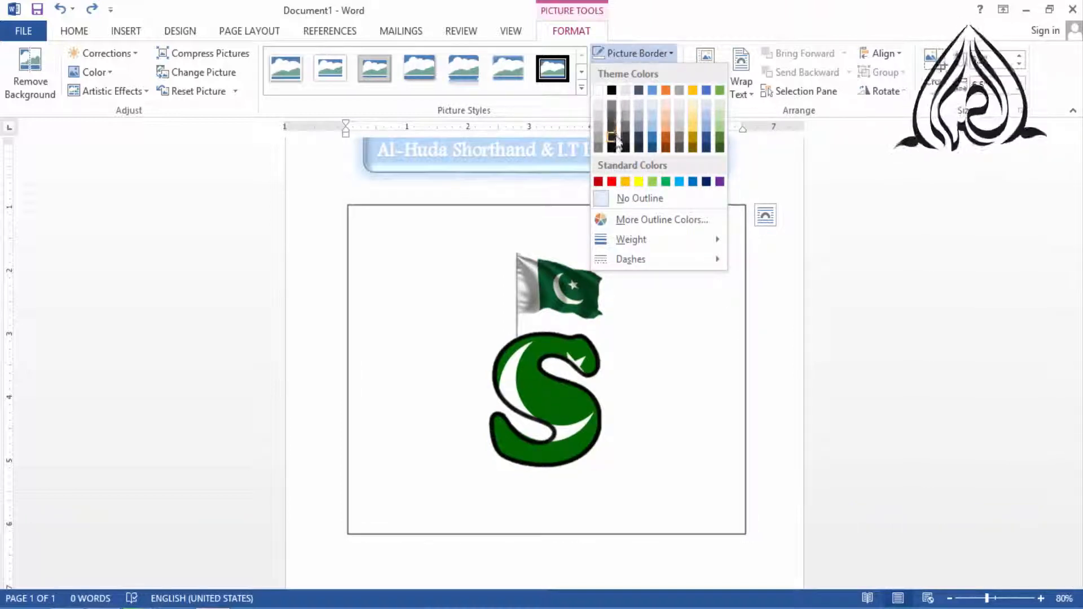
{"action": "left_click", "coordinate": [702, 42]}
{"action": "left_click", "coordinate": [660, 72]}
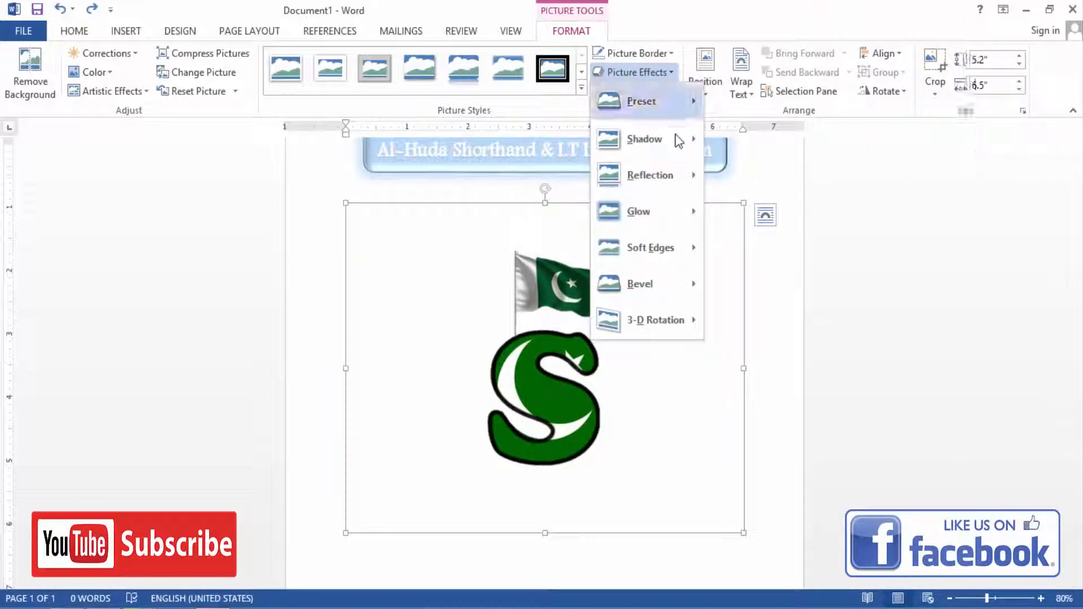
{"action": "mouse_move", "coordinate": [678, 143]}
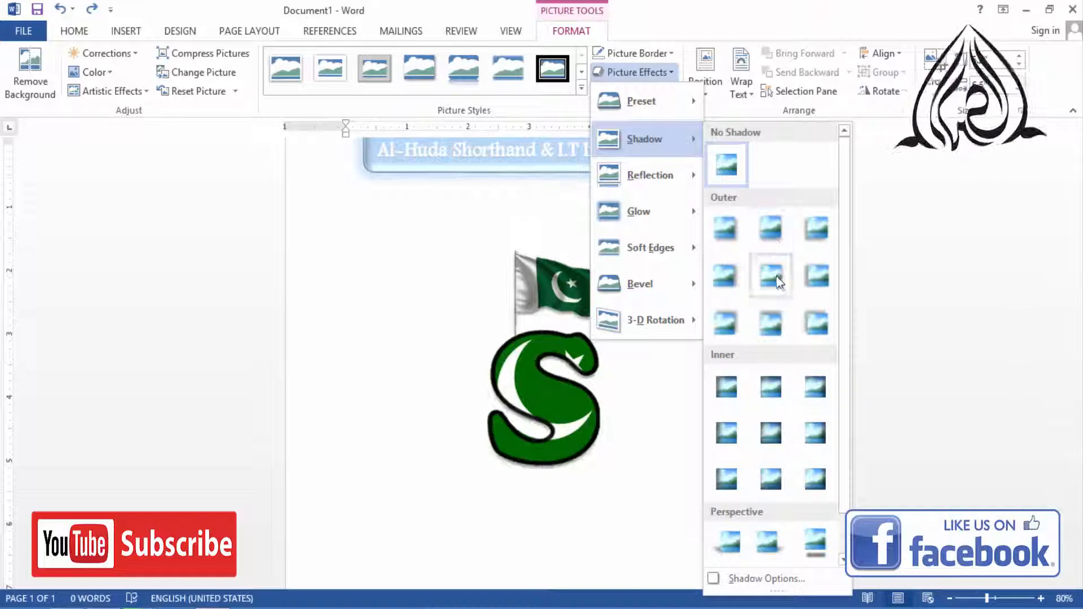
{"action": "mouse_move", "coordinate": [677, 179]}
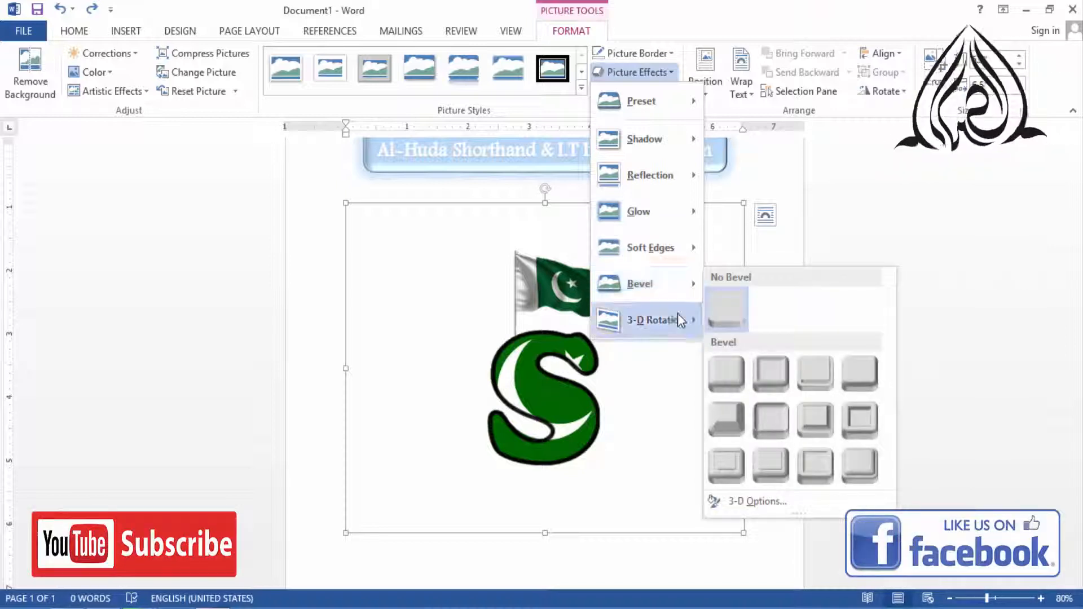
{"action": "mouse_move", "coordinate": [678, 314]}
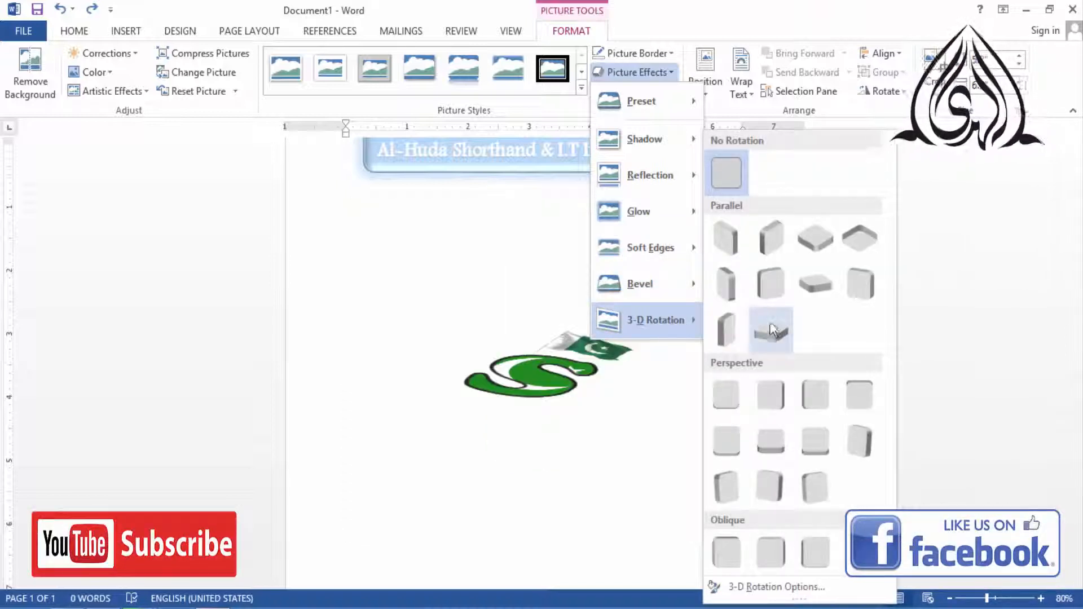
{"action": "left_click", "coordinate": [673, 76]}
{"action": "left_click", "coordinate": [672, 76]}
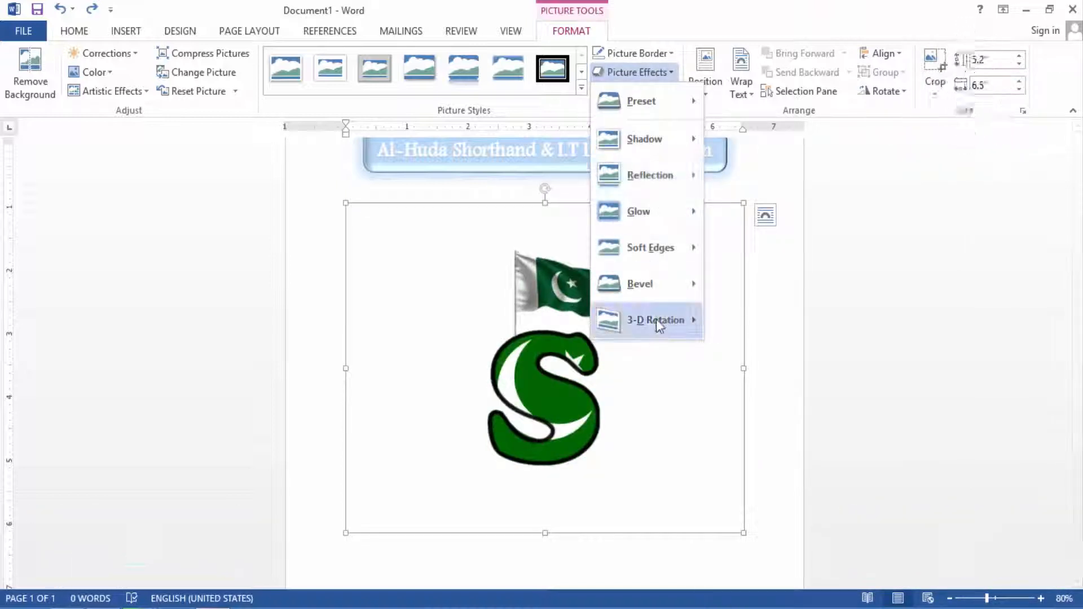
{"action": "left_click", "coordinate": [545, 110]}
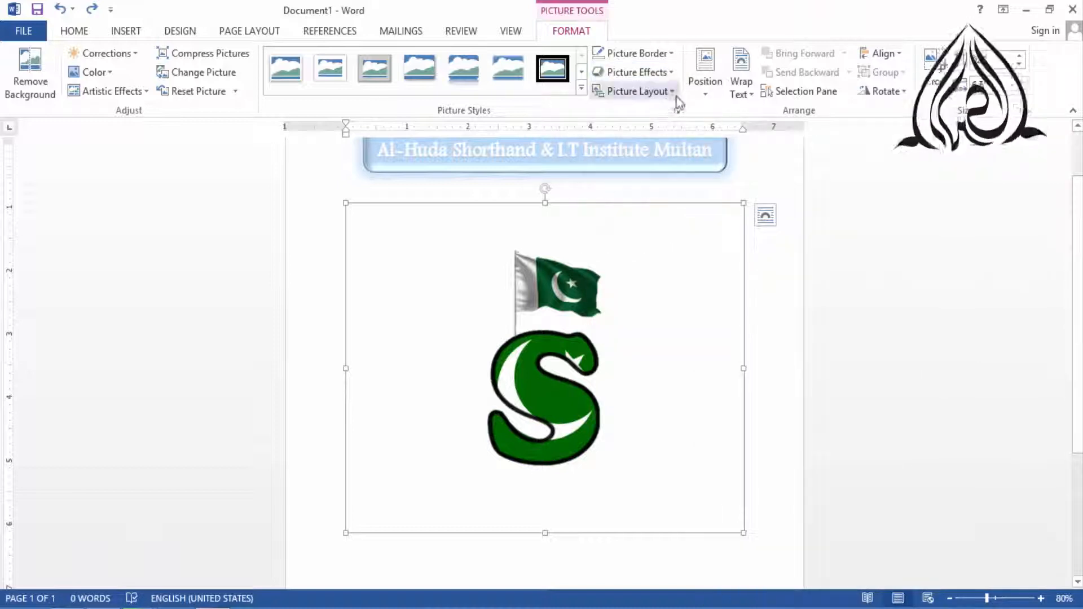